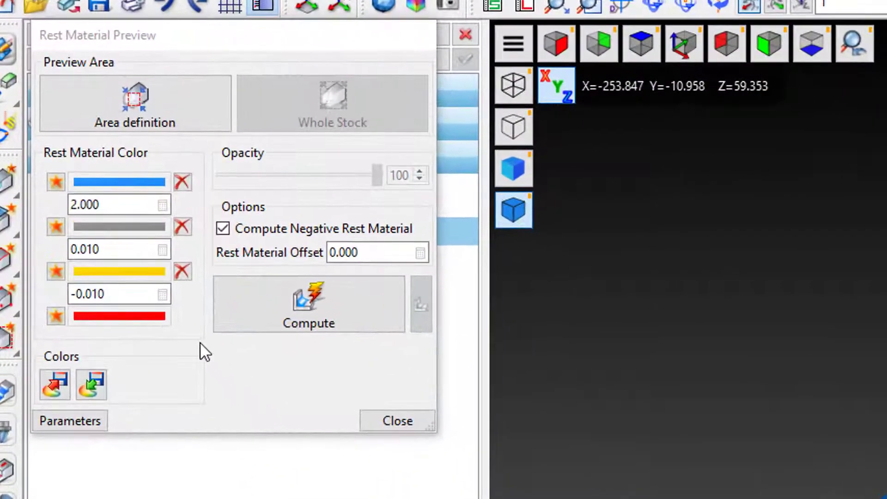
Step: Set the grey rest material colour limit to 1.500 and the yellow colour limit to 1.000
left_click(114, 250)
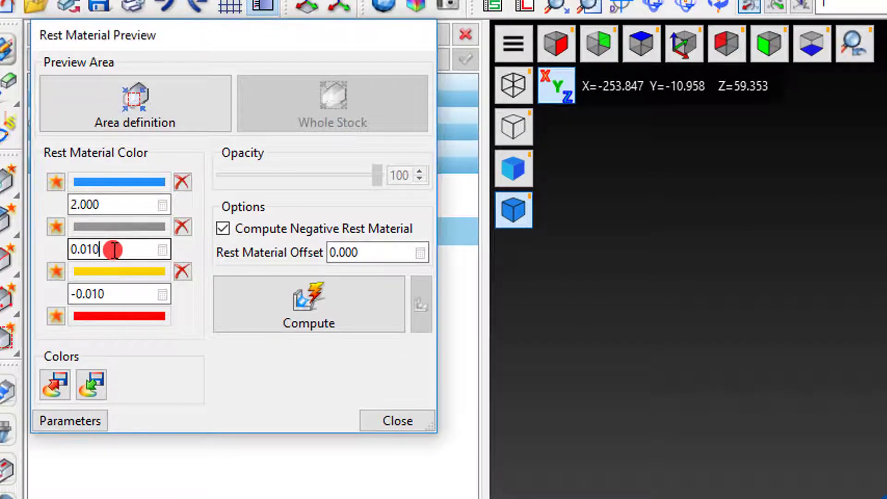
double_click(114, 250)
triple_click(114, 250)
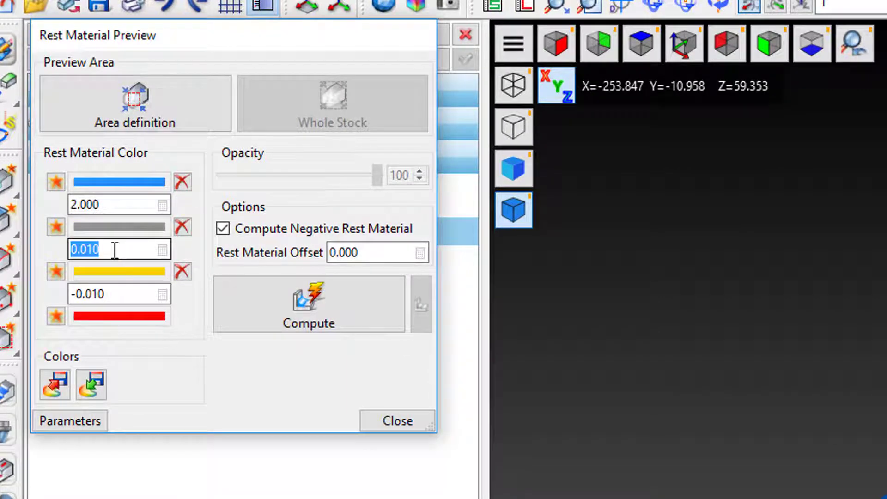
type("1.")
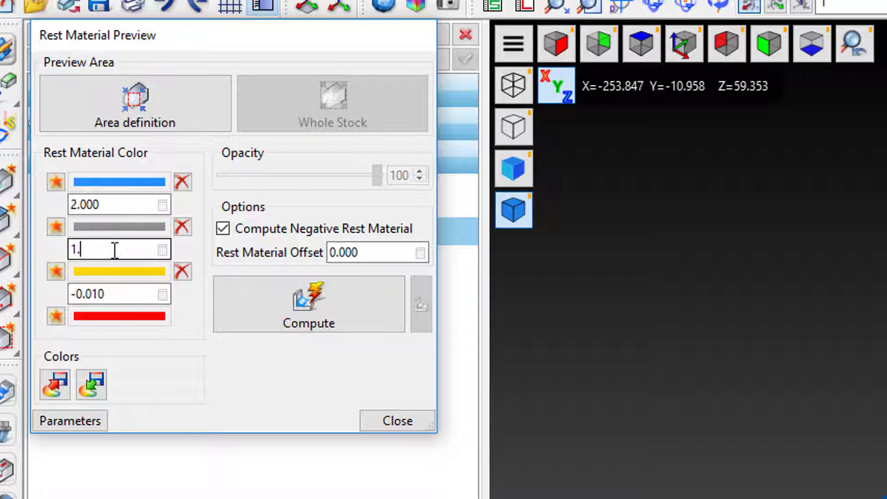
type("500")
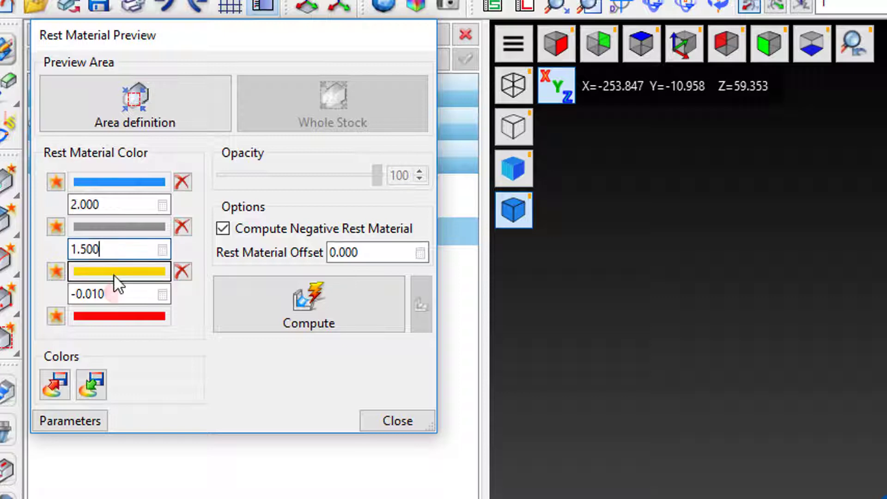
left_click_drag(114, 294, 67, 298)
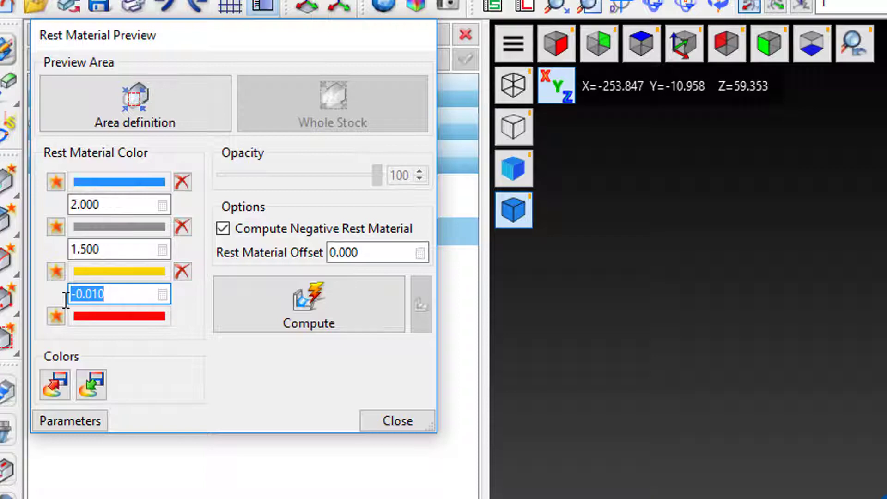
type("1.000")
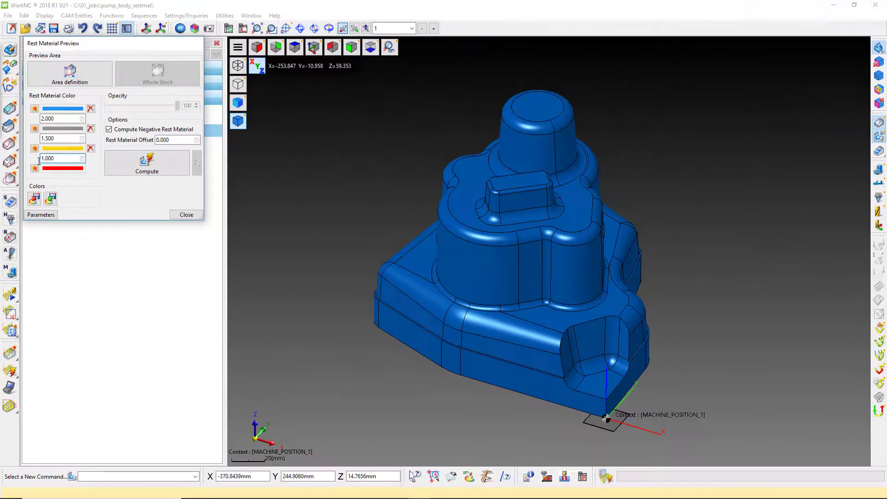
key("Return")
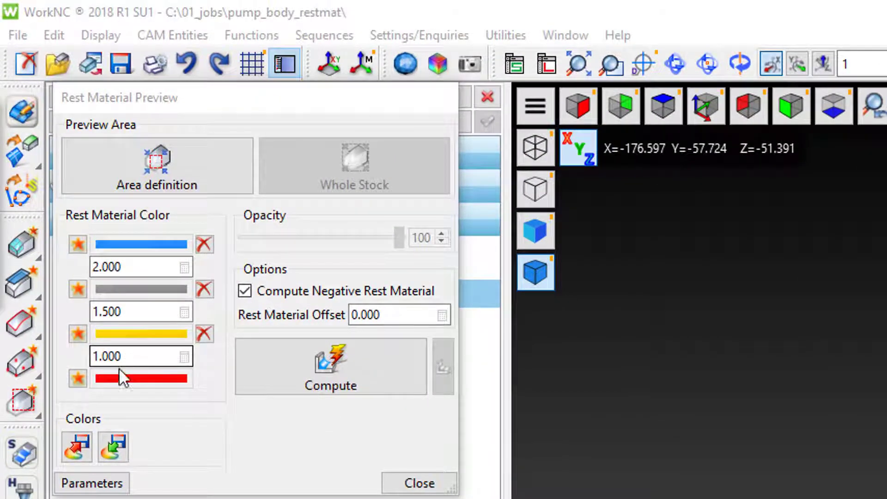
Step: Add a rest material colour level between yellow and red, with its limit set to 0.500
left_click(76, 378)
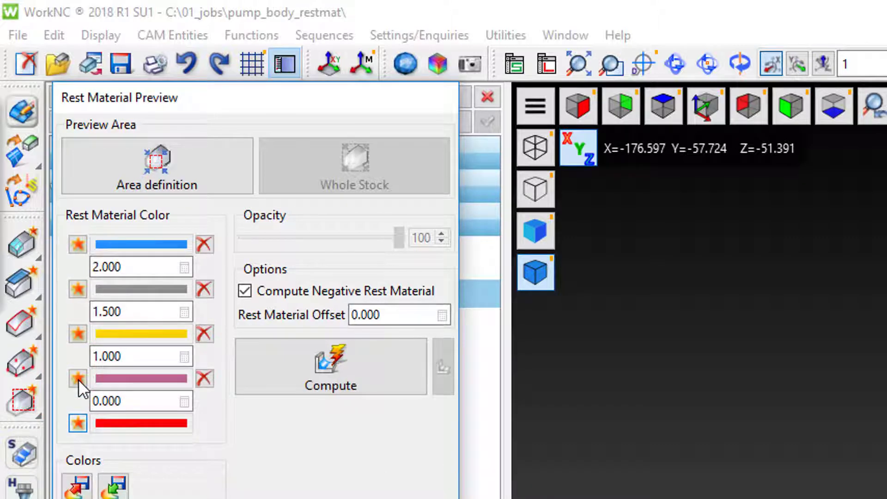
left_click(123, 401)
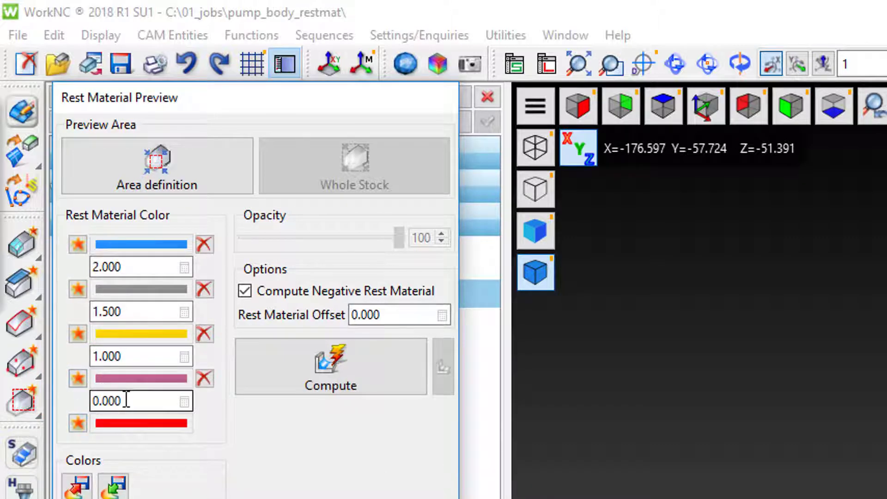
left_click_drag(122, 401, 92, 401)
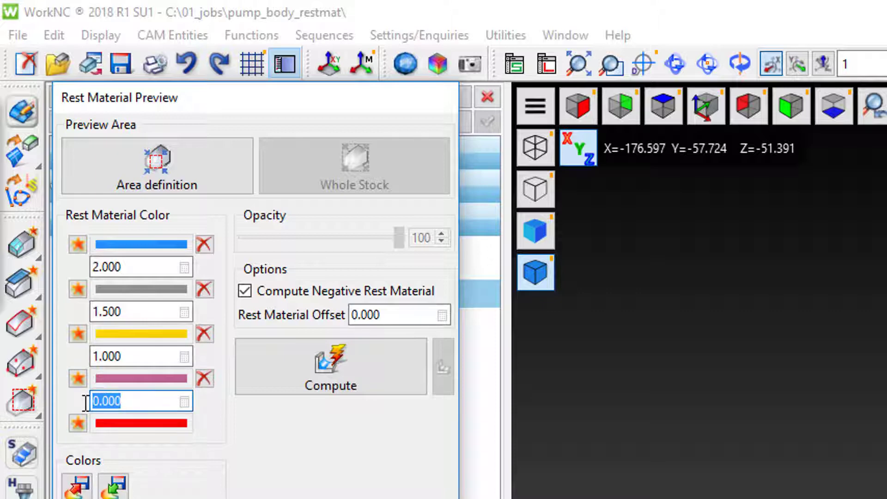
key("BackSpace")
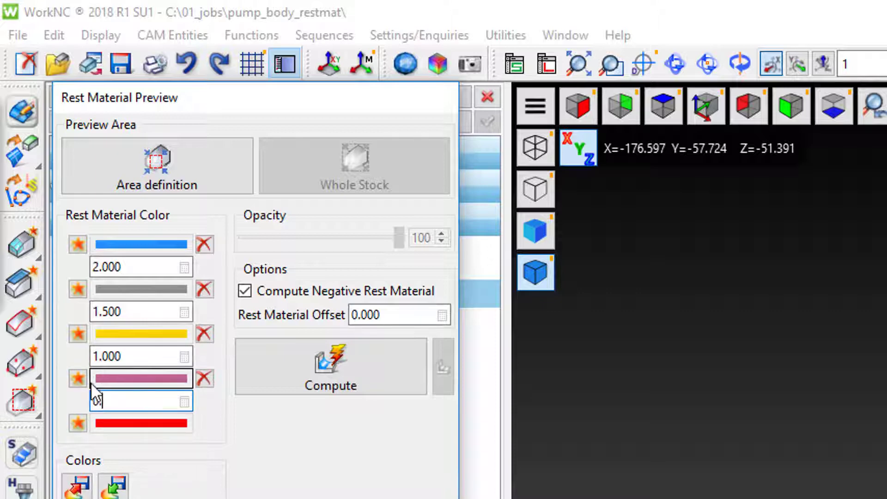
type("0.500")
Step: Add another rest material colour level just above red, with its limit set to 0.000
left_click(78, 422)
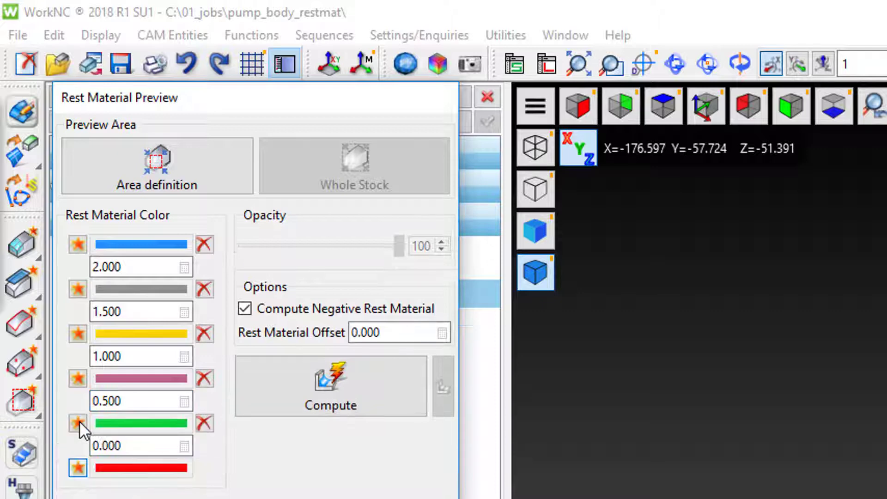
left_click_drag(93, 442, 138, 445)
type("0.000")
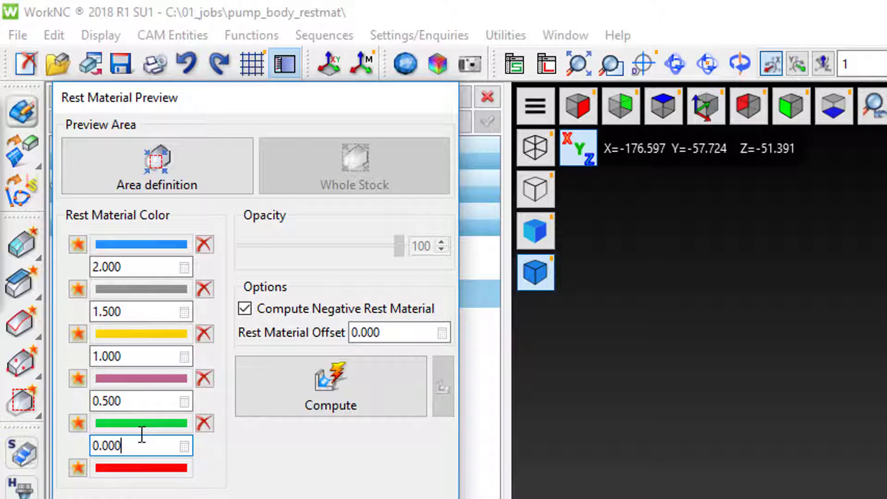
left_click(143, 422)
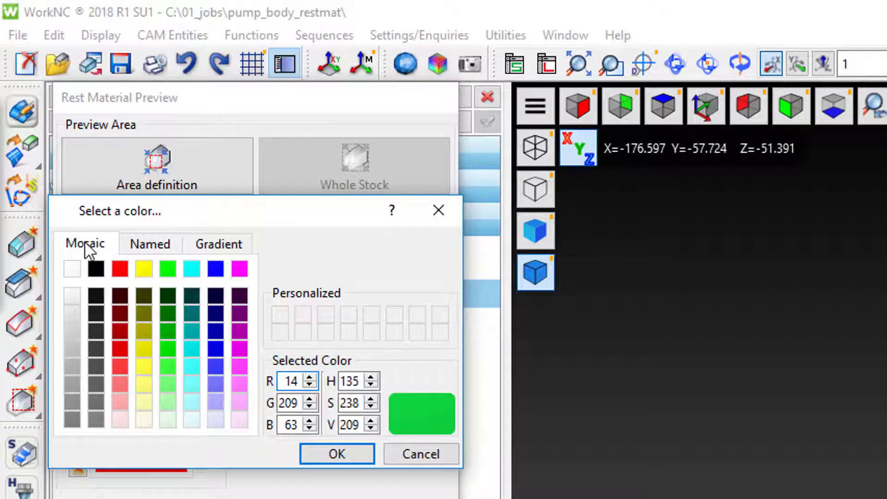
left_click(141, 242)
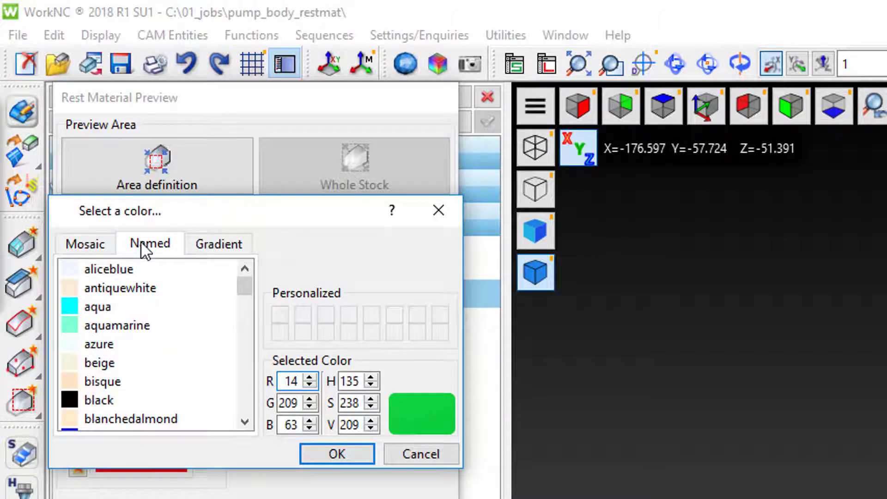
left_click_drag(241, 285, 245, 313)
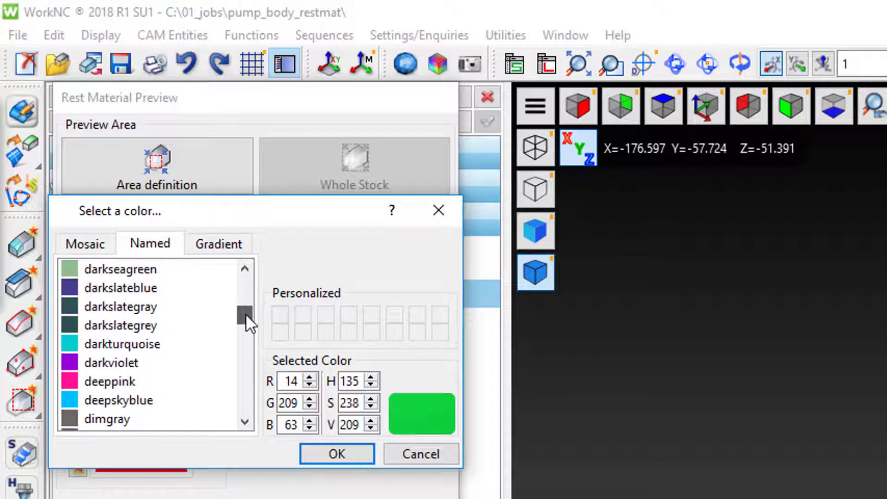
left_click(218, 246)
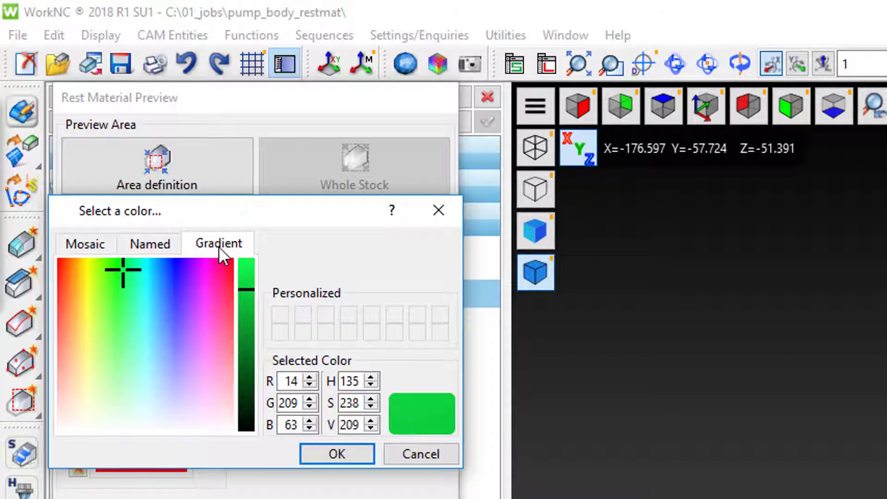
left_click(174, 311)
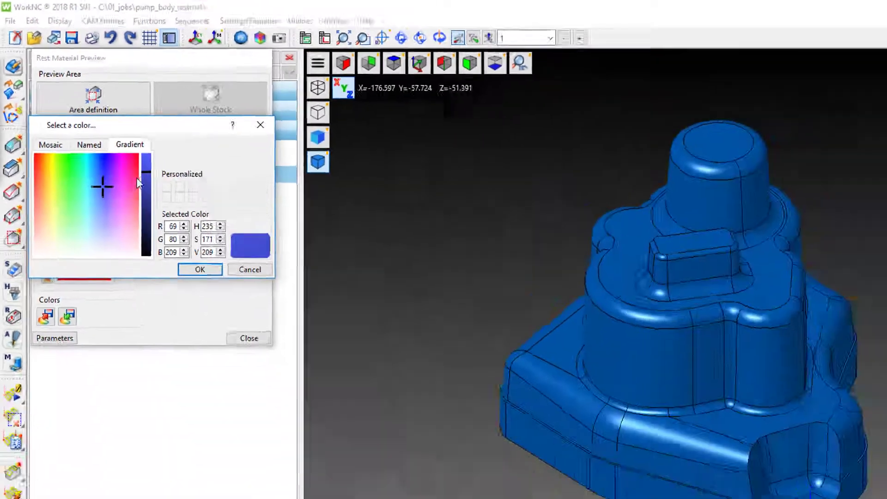
left_click(337, 454)
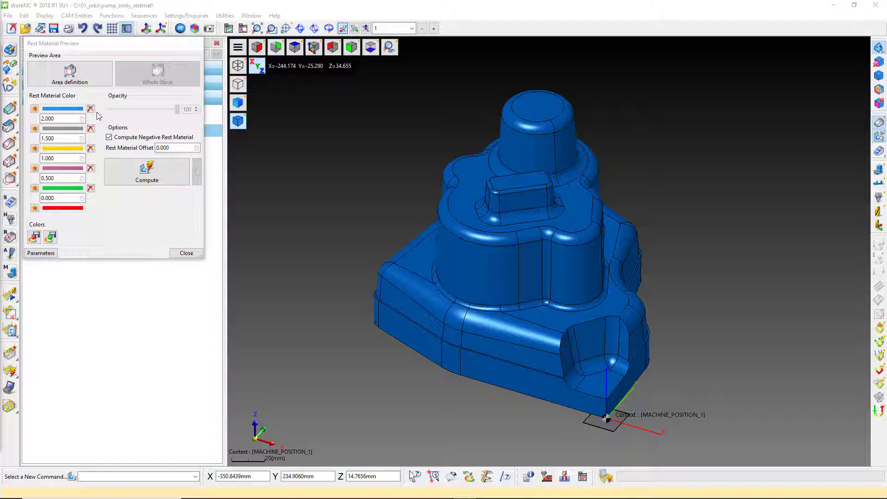
Step: Try limiting the preview area to a smaller box around the part's upper bosses, and restore the whole stock
left_click(76, 78)
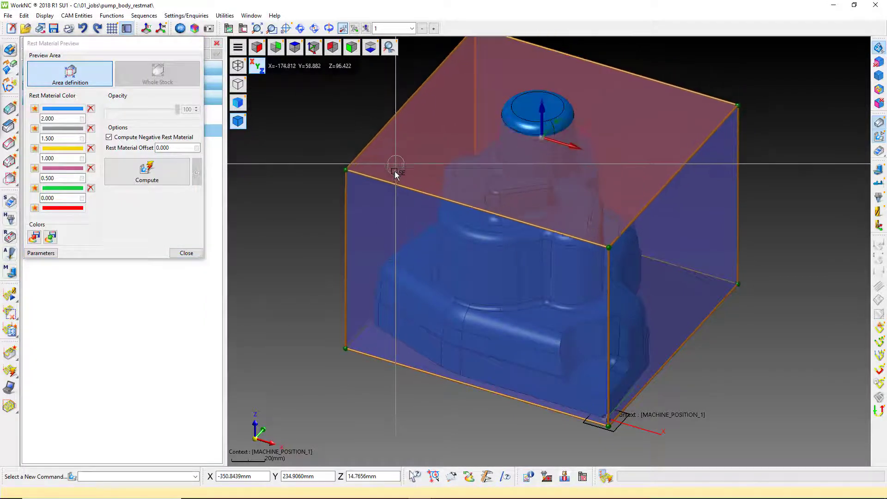
left_click(383, 215)
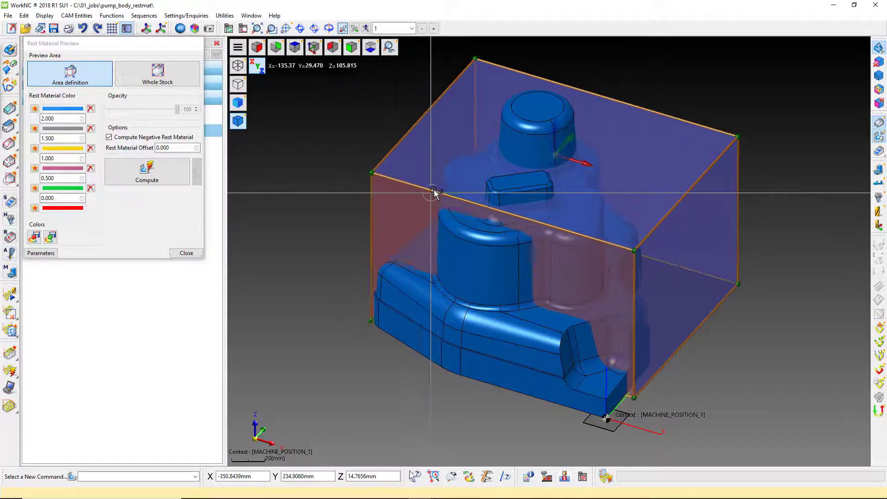
left_click(443, 181)
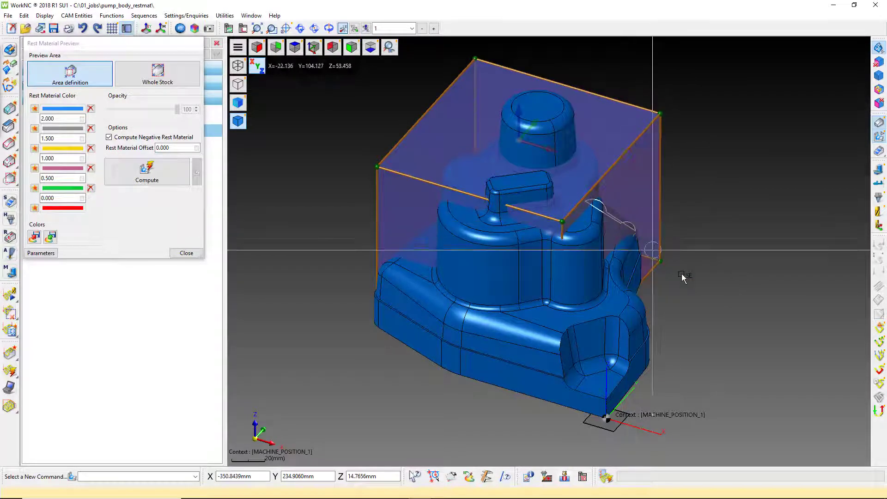
middle_click_drag(743, 331, 495, 386)
middle_click_drag(624, 372, 562, 356)
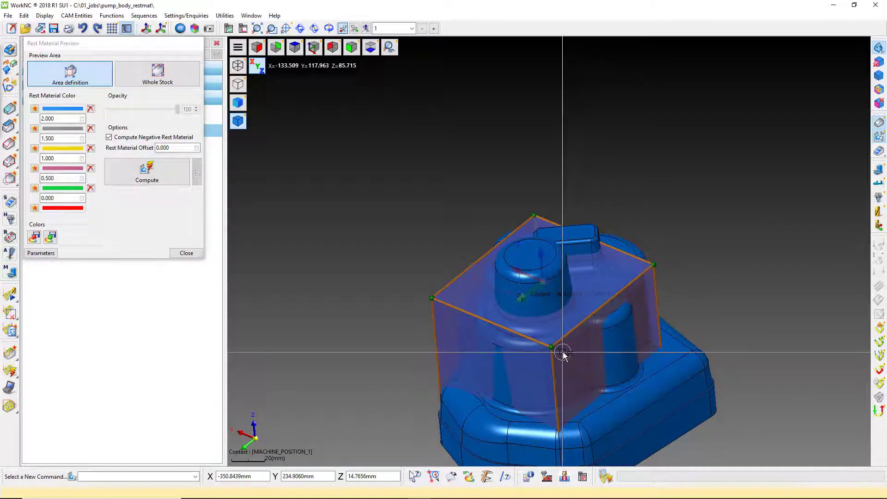
left_click(91, 81)
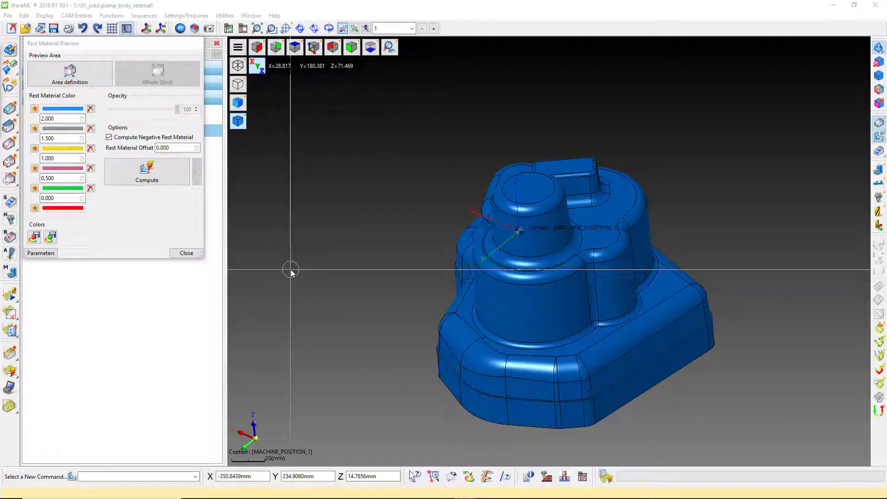
Step: Compute the rest material preview for the whole stock and reduce its opacity to 59
left_click(152, 179)
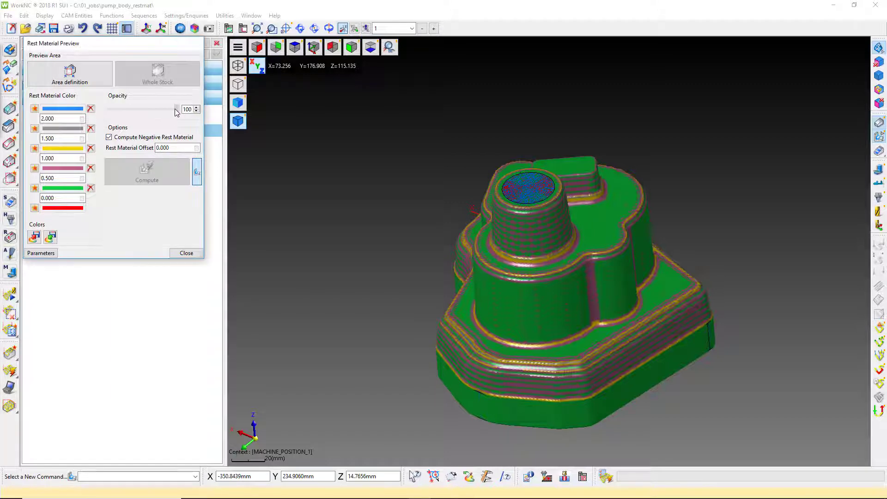
left_click_drag(175, 110, 154, 111)
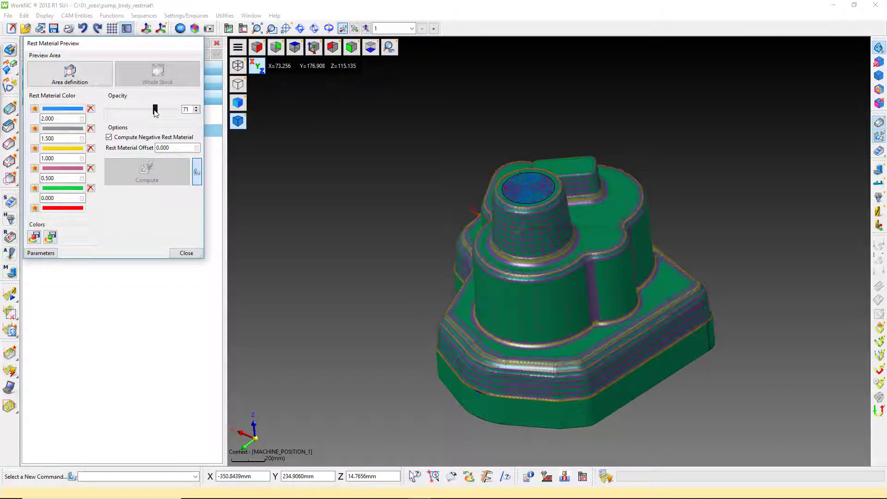
left_click_drag(156, 113, 147, 114)
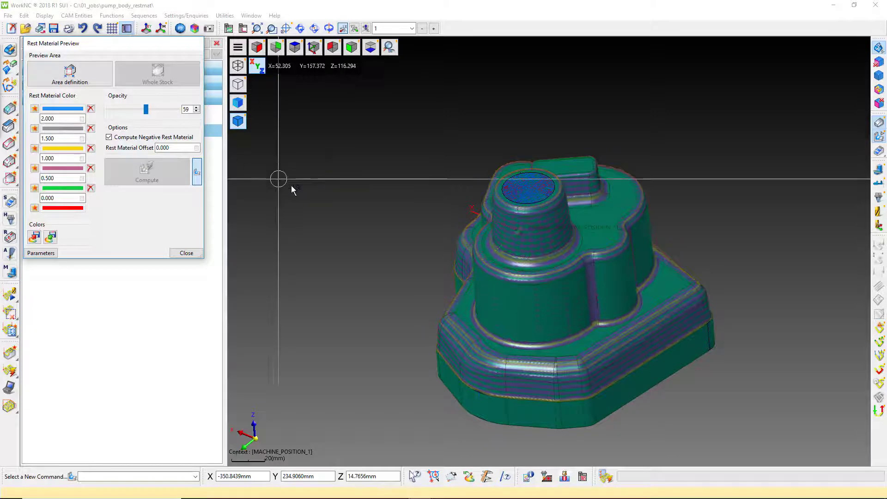
Step: Measure the rest material on the vertical fillet, at the conical boss's base and in the gap beside the raised rectangular block
middle_click_drag(481, 244, 612, 242)
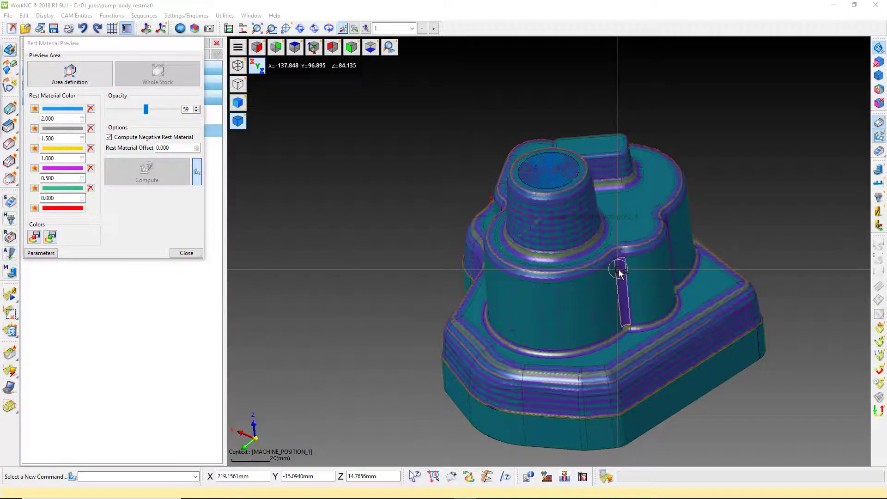
mouse_move(620, 274)
scroll(620, 274, "up", 8)
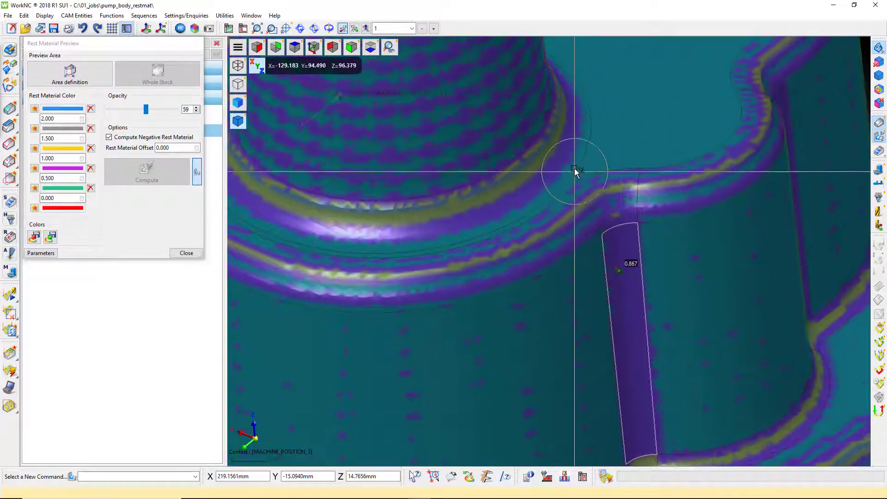
left_click(564, 133)
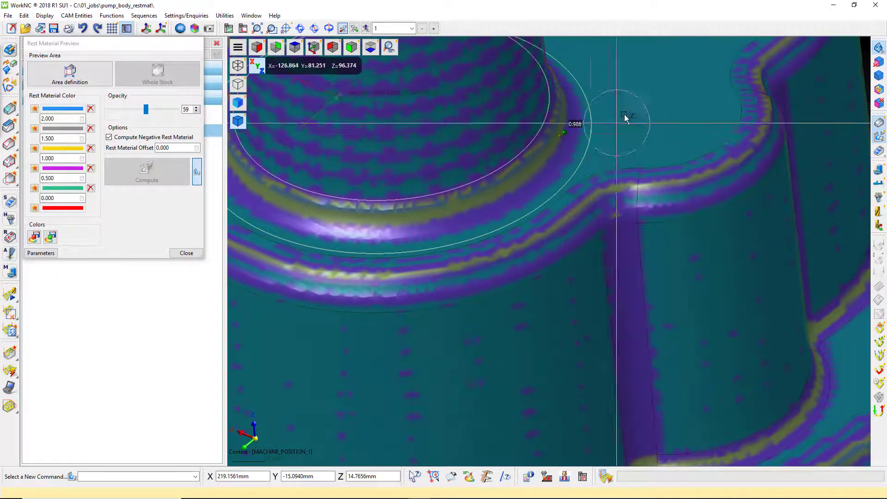
mouse_move(640, 104)
middle_mouse_down()
mouse_move(667, 350)
mouse_move(540, 360)
middle_mouse_up()
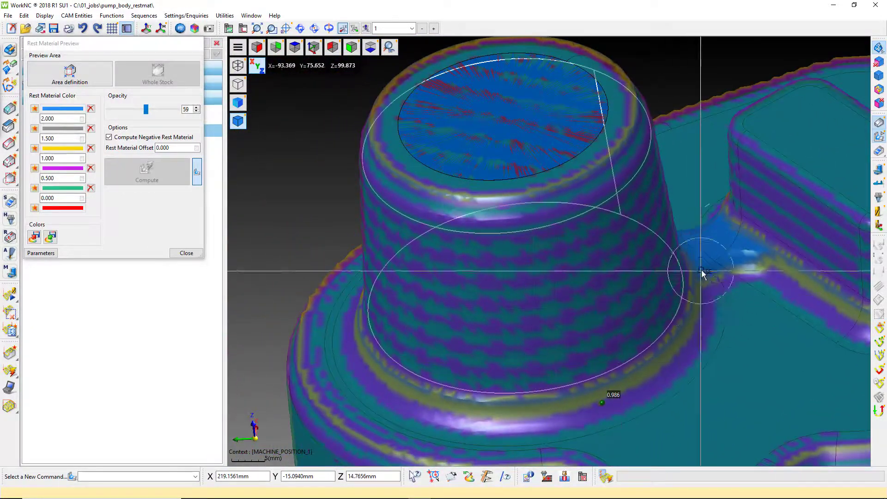
left_click(714, 247)
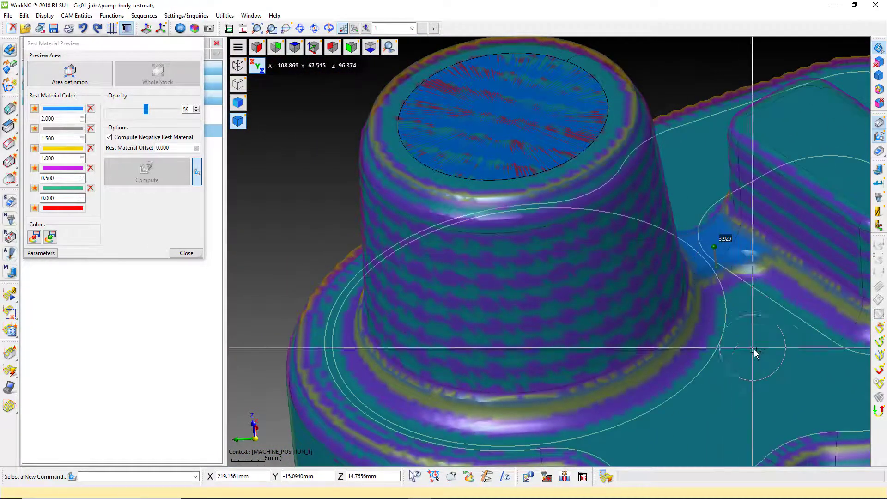